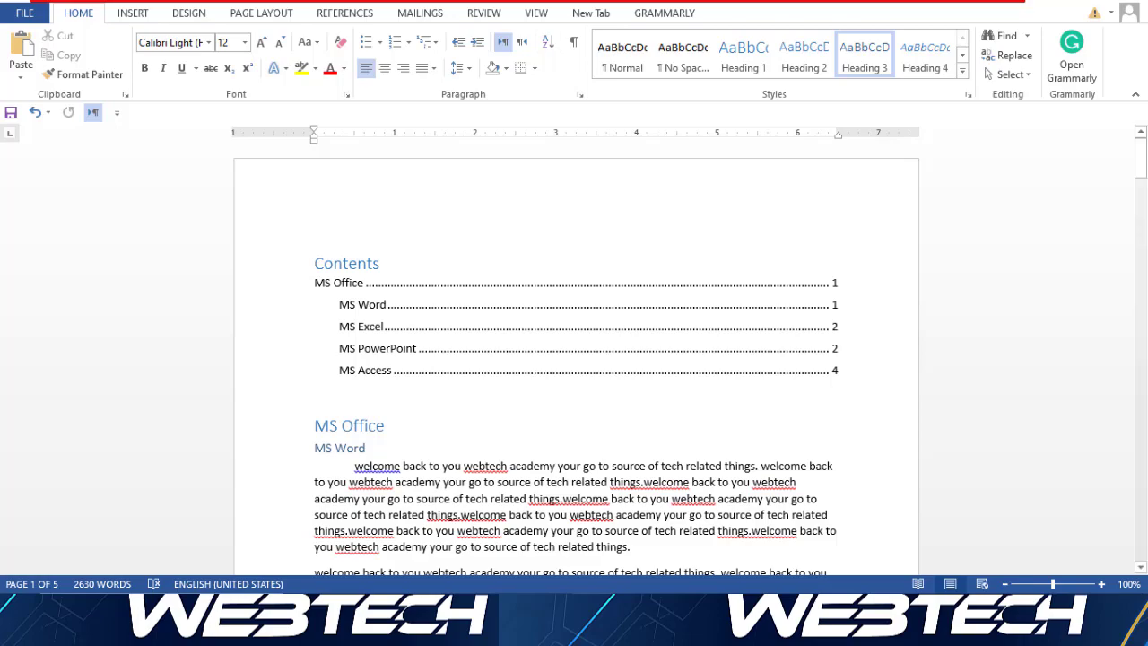
# Step: Insert a footnote after "things" at the end of the first sentence under the MS Word heading
pyautogui.moveTo(1140, 159); pyautogui.dragTo(1140, 179)
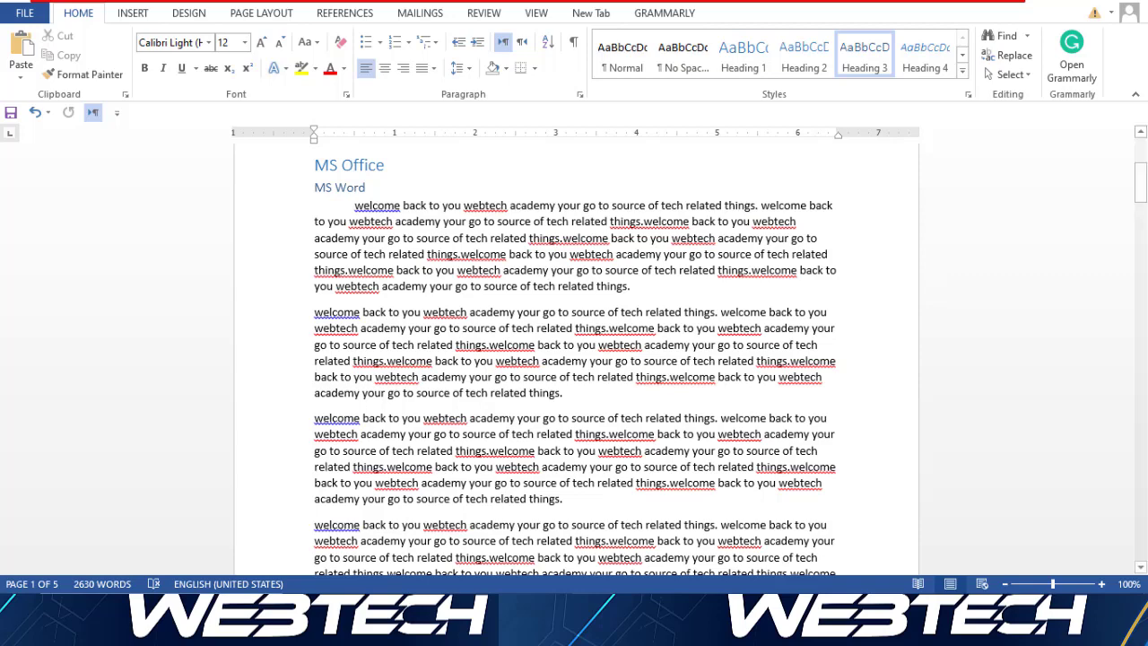
pyautogui.moveTo(355, 205); pyautogui.dragTo(756, 205)
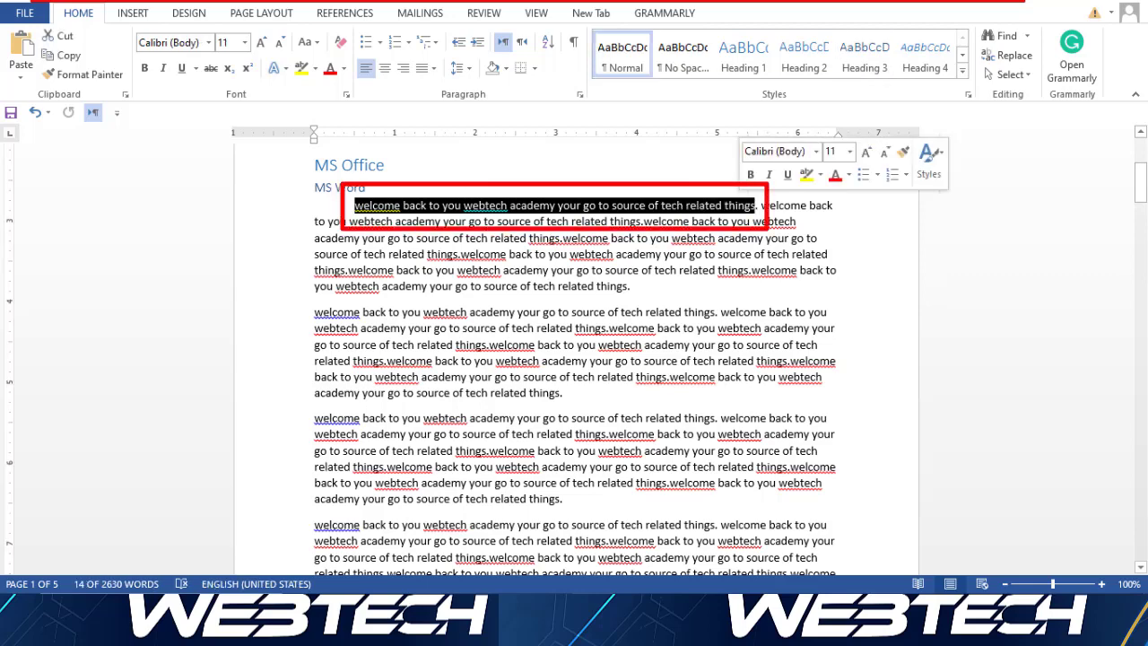
pyautogui.click(756, 205)
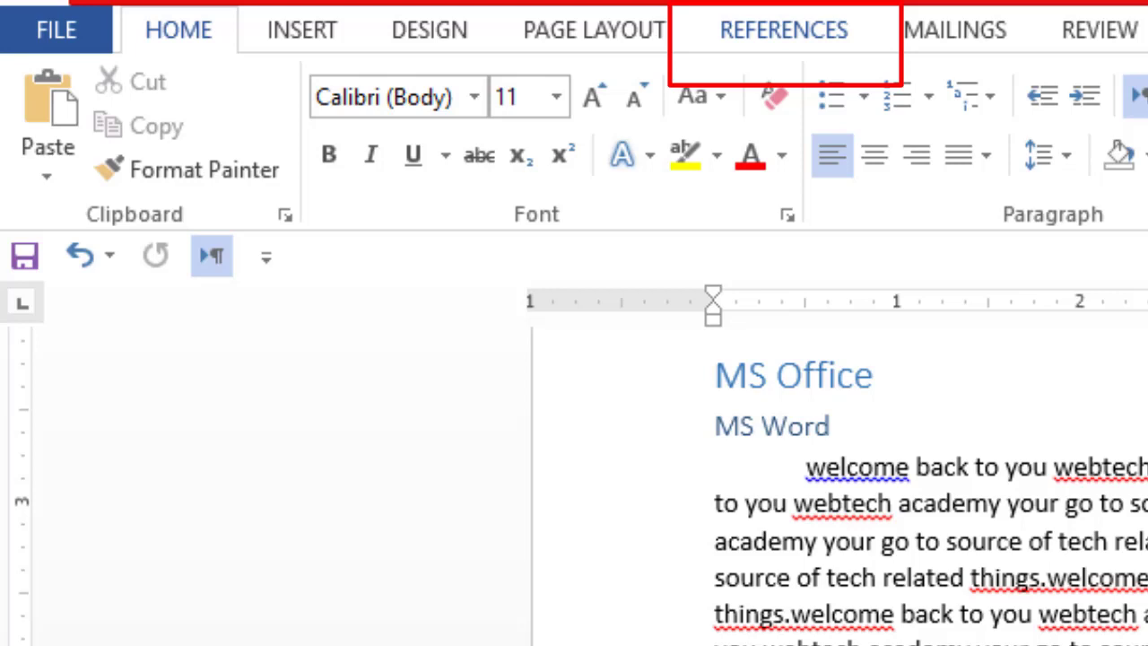
pyautogui.click(784, 31)
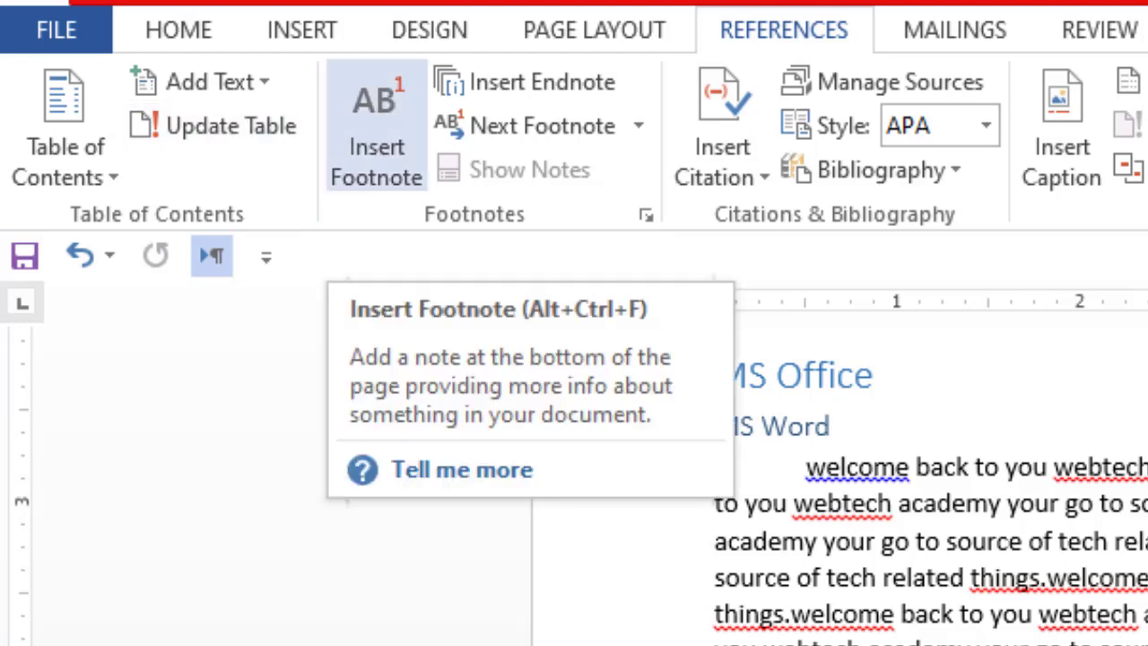
pyautogui.click(377, 134)
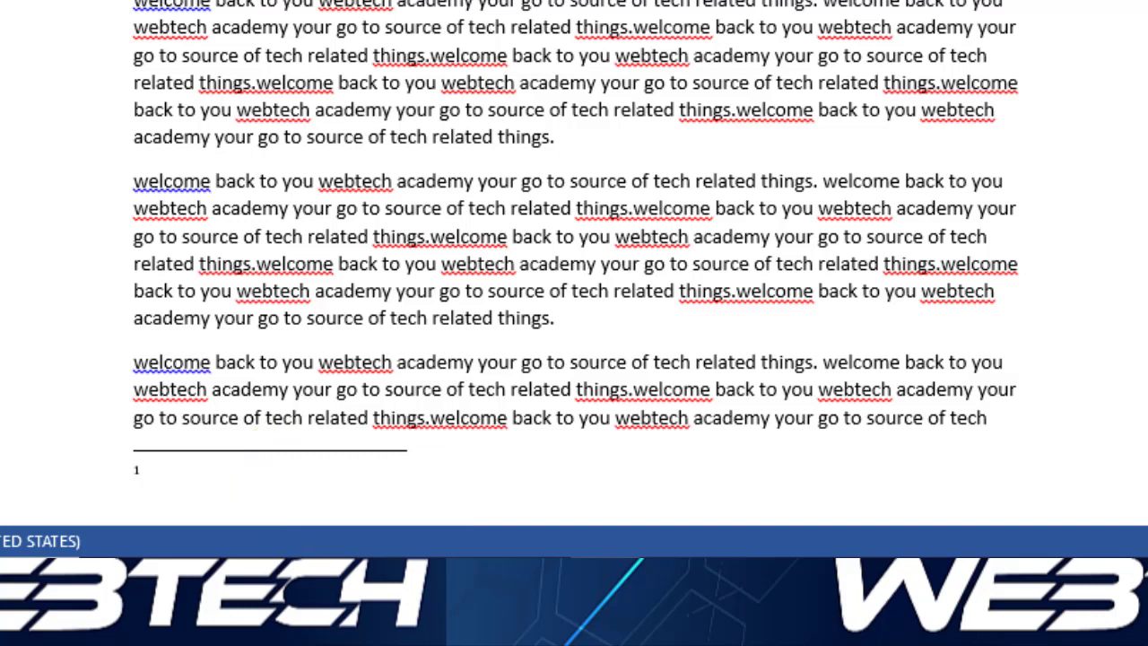
pyautogui.write('wikipedia')
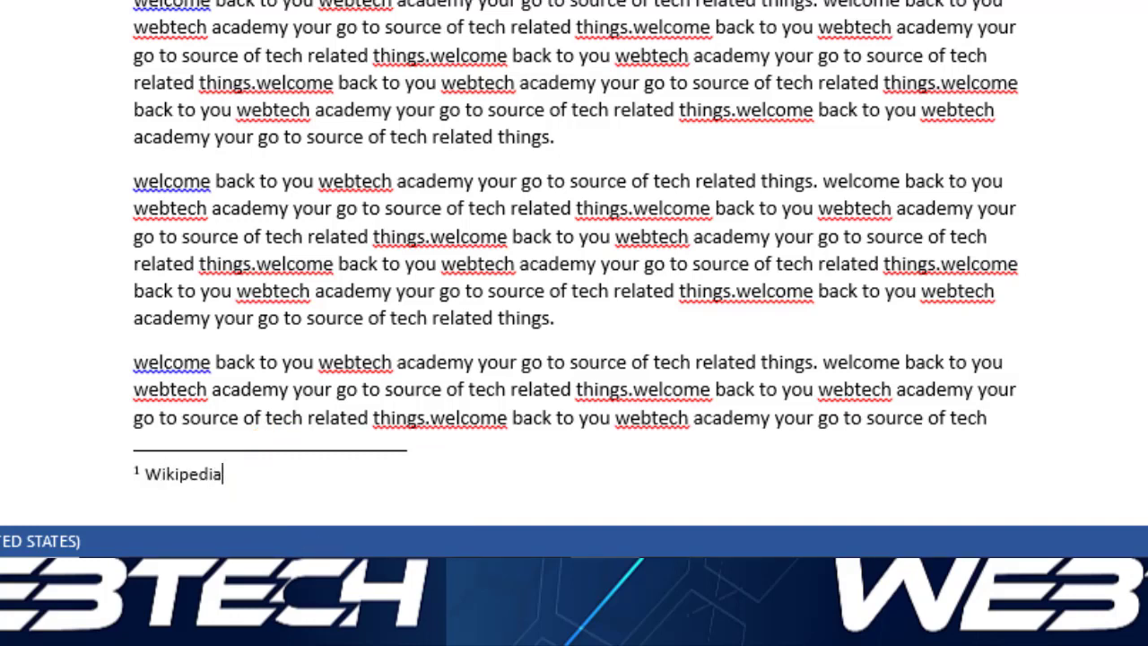
pyautogui.write('.com')
pyautogui.press('Left')
pyautogui.press('Left')
pyautogui.press('Left')
pyautogui.press('Left')
pyautogui.press('Left')
pyautogui.press('Left')
pyautogui.press('Left')
pyautogui.press('Left')
pyautogui.press('Left')
pyautogui.press('Left')
pyautogui.press('Left')
pyautogui.press('Left')
pyautogui.press('Left')
pyautogui.write('www.')
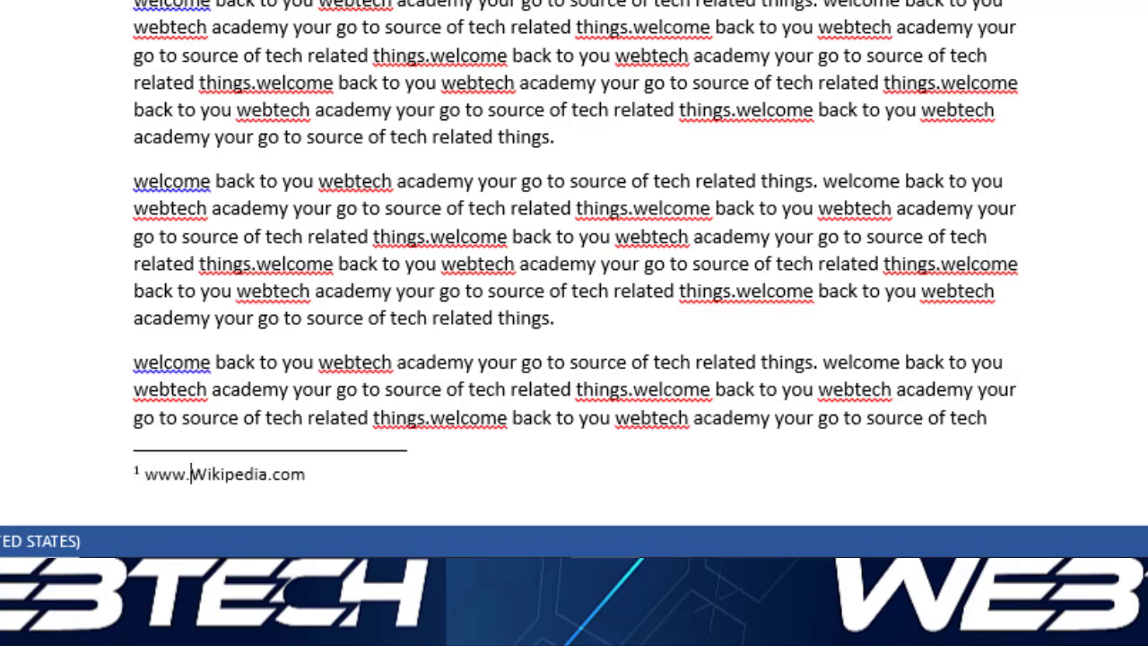
# Step: Delete the web address from the first footnote, leaving its reference number in place
pyautogui.click(306, 474)
pyautogui.click(406, 390)
pyautogui.click(306, 474)
pyautogui.hotkey('shift', 'Left')
pyautogui.hotkey('shift', 'Left')
pyautogui.hotkey('shift', 'Left')
pyautogui.hotkey('shift', 'Left')
pyautogui.hotkey('shift', 'Left')
pyautogui.hotkey('shift', 'Left')
pyautogui.hotkey('shift', 'Left')
pyautogui.hotkey('shift', 'Left')
pyautogui.hotkey('shift', 'Left')
pyautogui.hotkey('shift', 'Left')
pyautogui.hotkey('shift', 'Left')
pyautogui.hotkey('shift', 'Left')
pyautogui.hotkey('shift', 'Left')
pyautogui.hotkey('shift', 'Left')
pyautogui.hotkey('shift', 'Left')
pyautogui.hotkey('shift', 'Left')
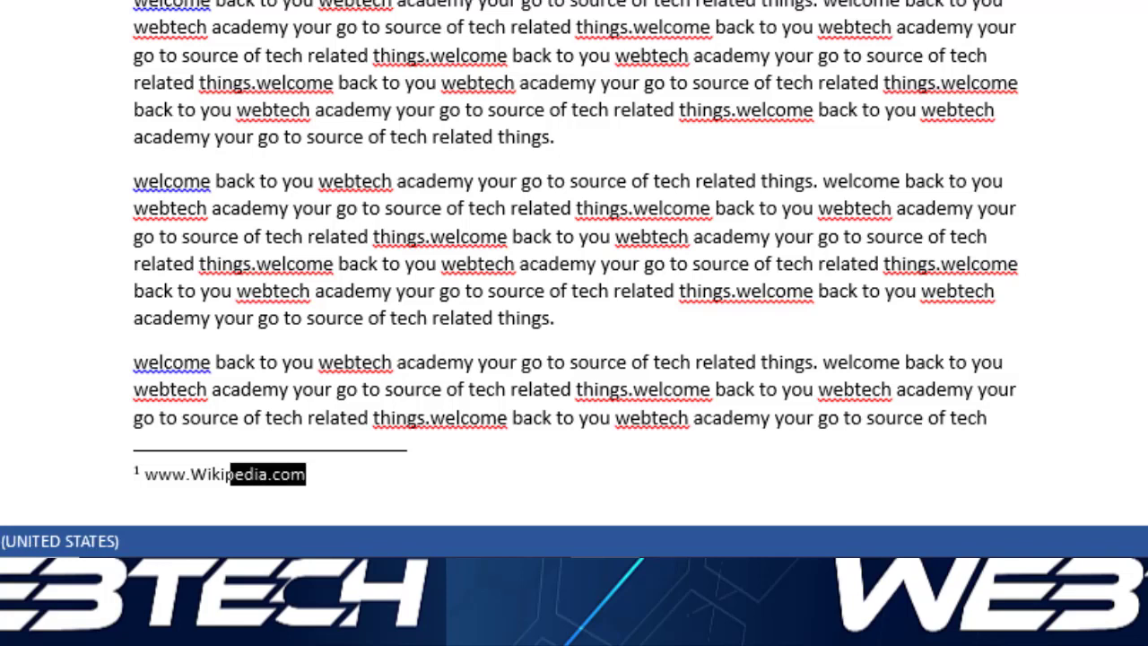
pyautogui.hotkey('shift', 'Left')
pyautogui.hotkey('shift', 'Left')
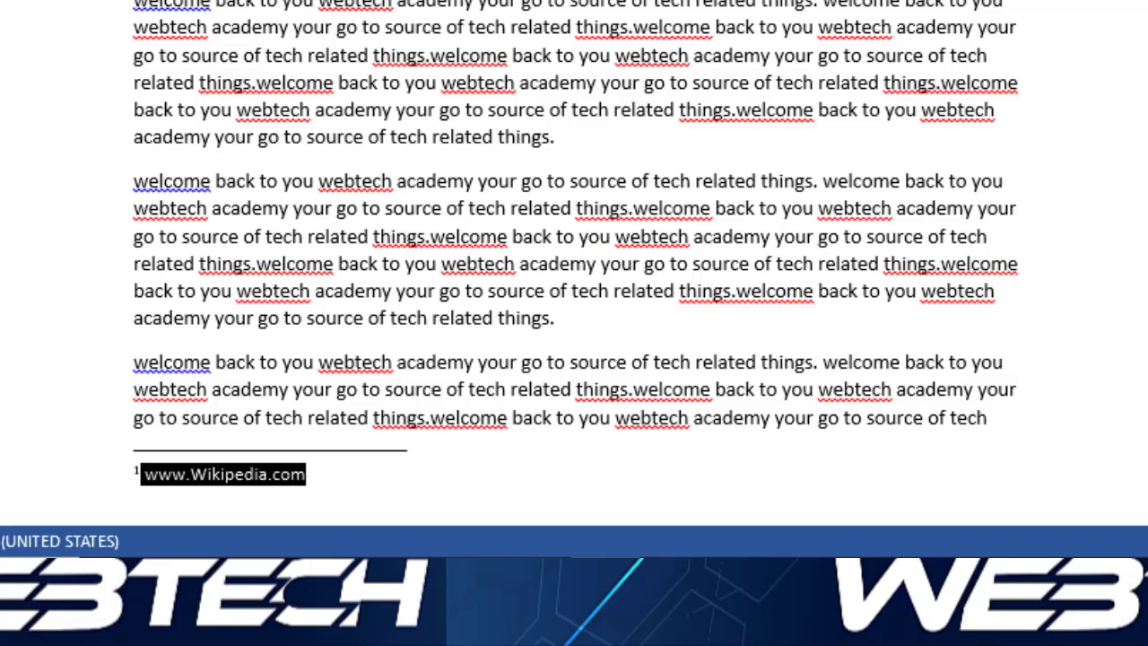
pyautogui.press('BackSpace')
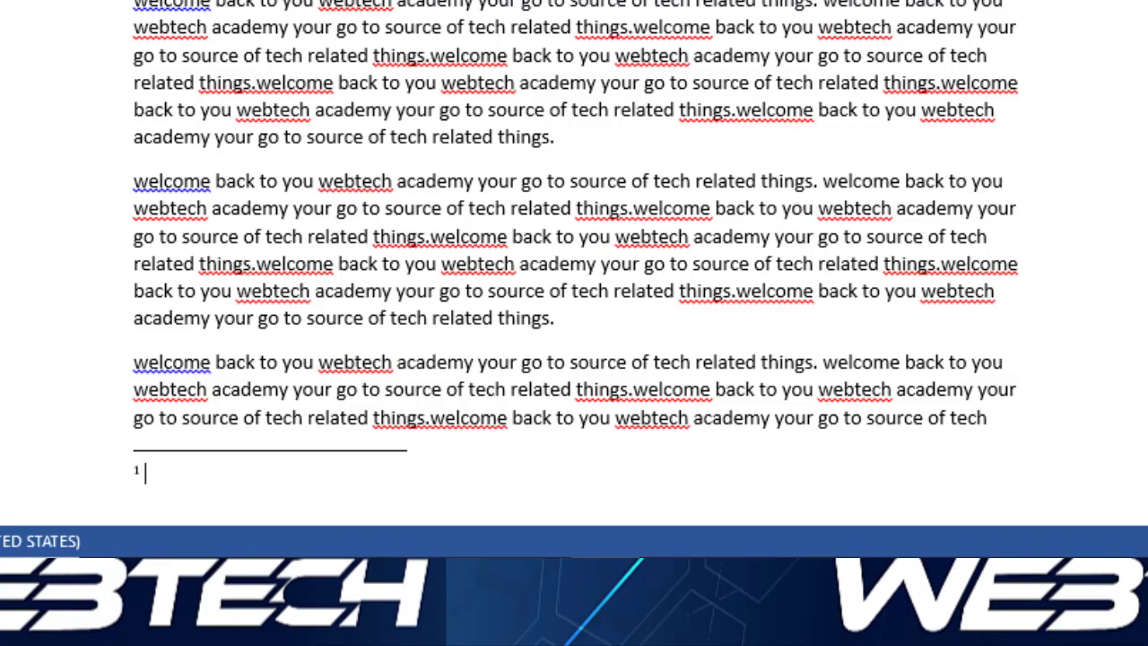
# Step: Write "Things : an object or something like this" as the first footnote's text
pyautogui.write('things : ')
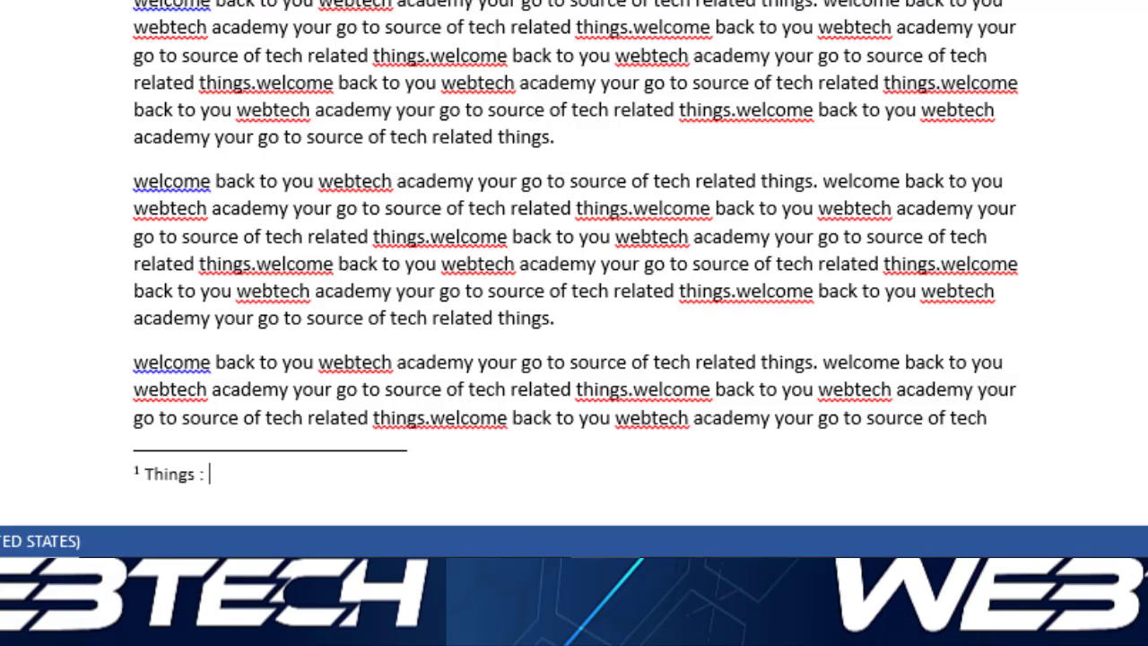
pyautogui.write('an object ')
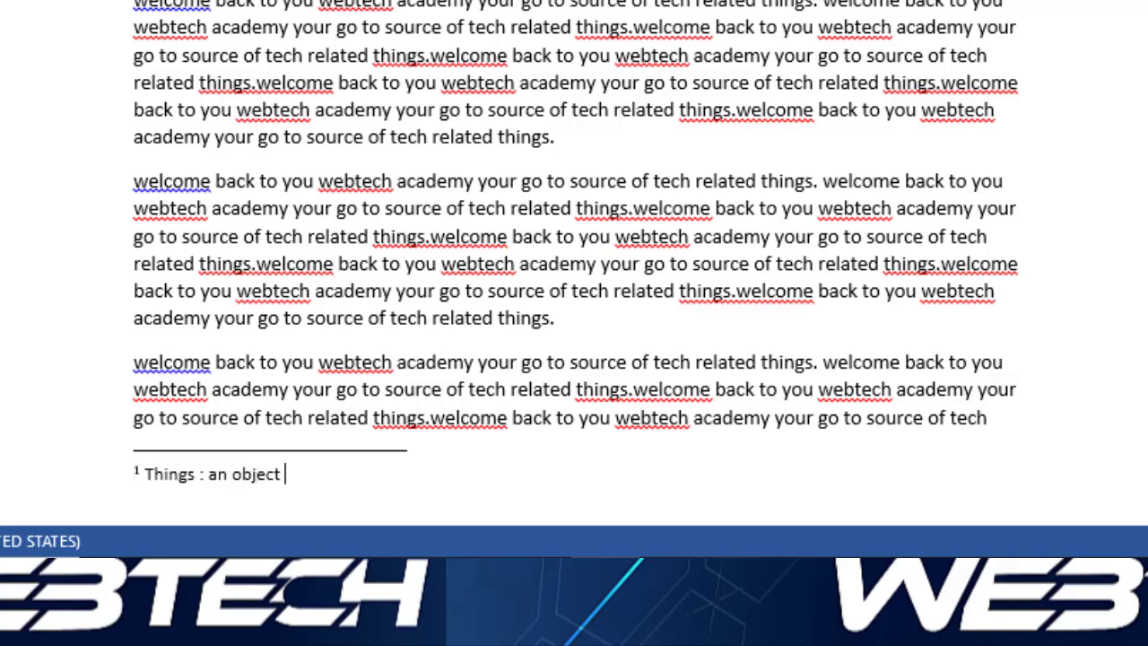
pyautogui.write('or thing like this')
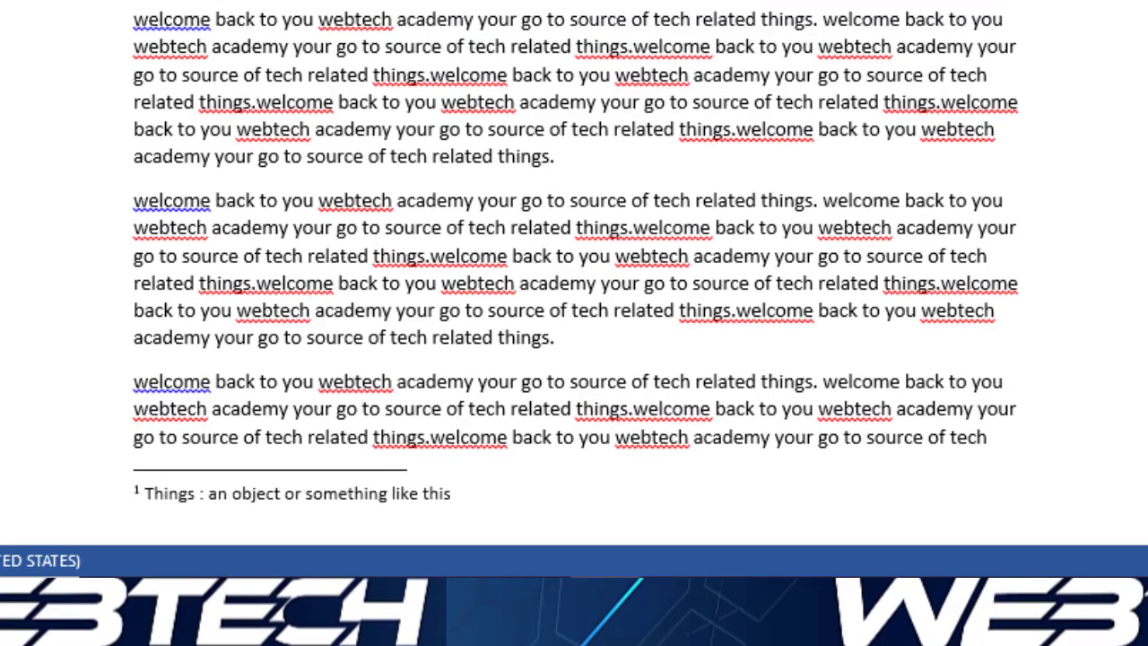
# Step: Add a footnote after the first "academy" in the third MS Word paragraph, reading "Webtech: your go-0to source for tech related"
pyautogui.click(393, 19)
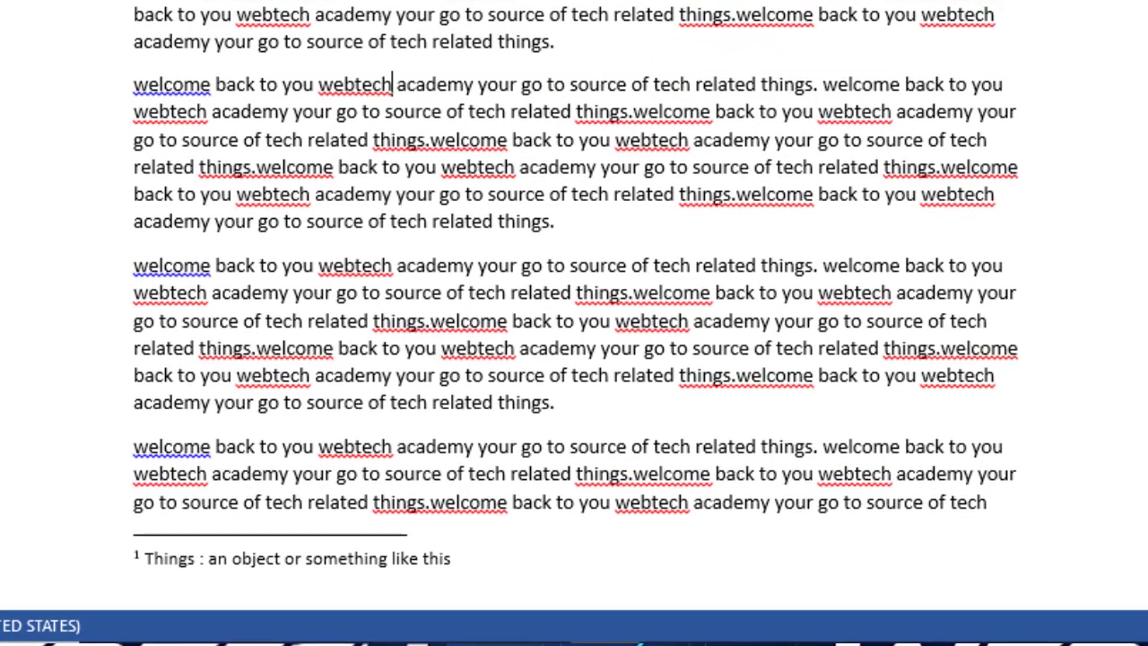
pyautogui.click(474, 18)
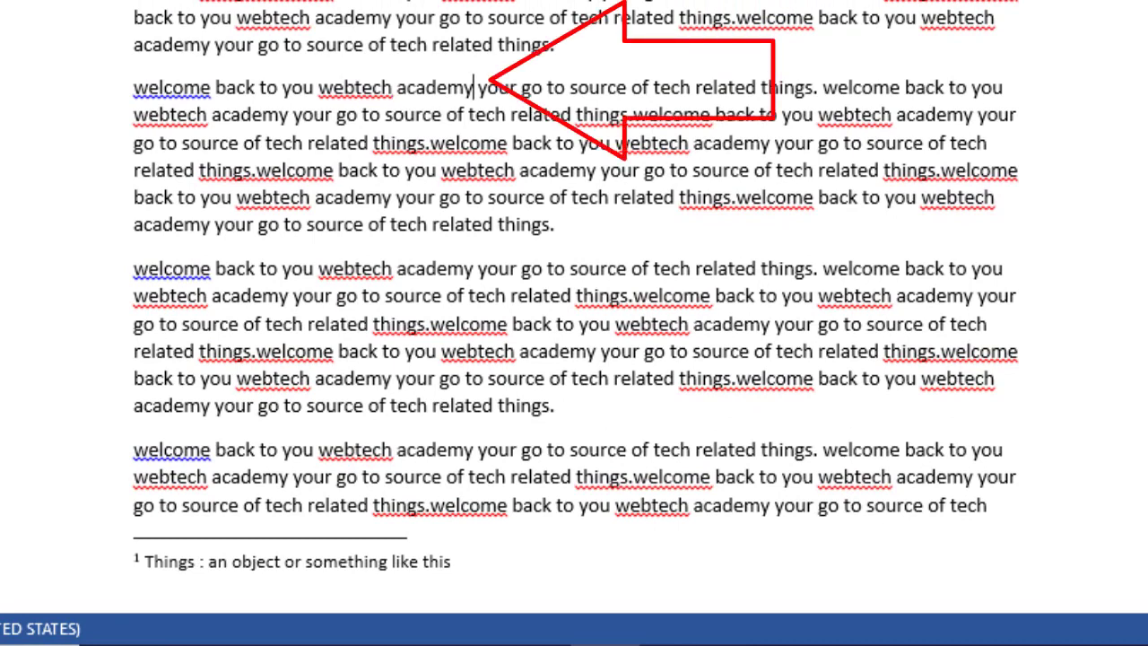
pyautogui.hotkey('ctrl', 'alt', 'f')
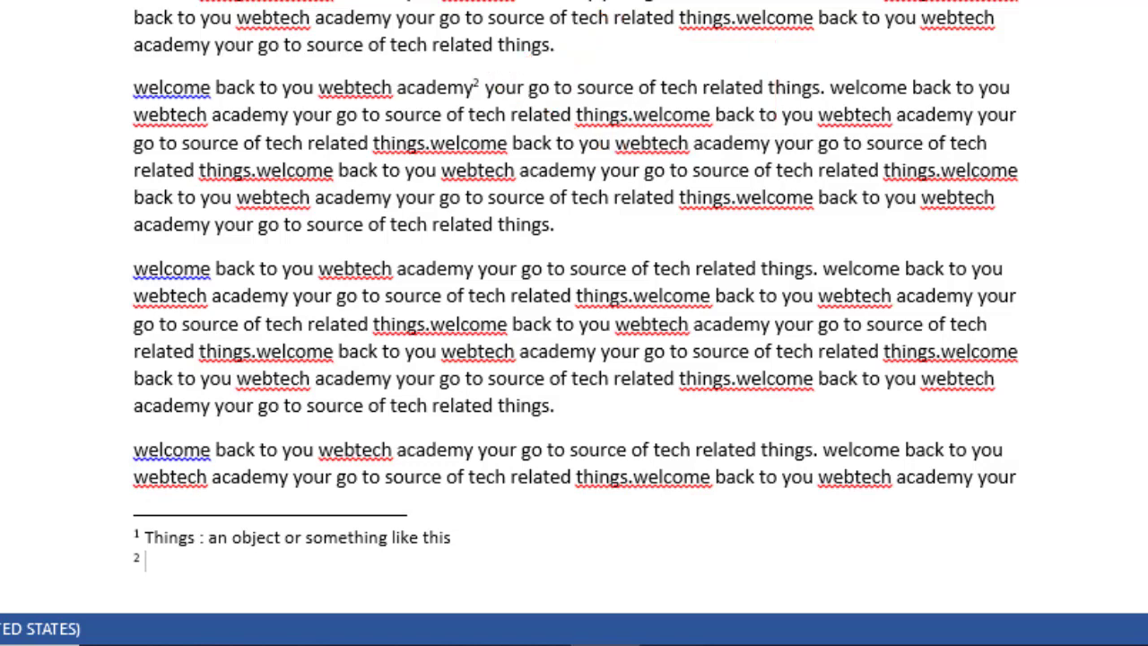
pyautogui.write('Webtech')
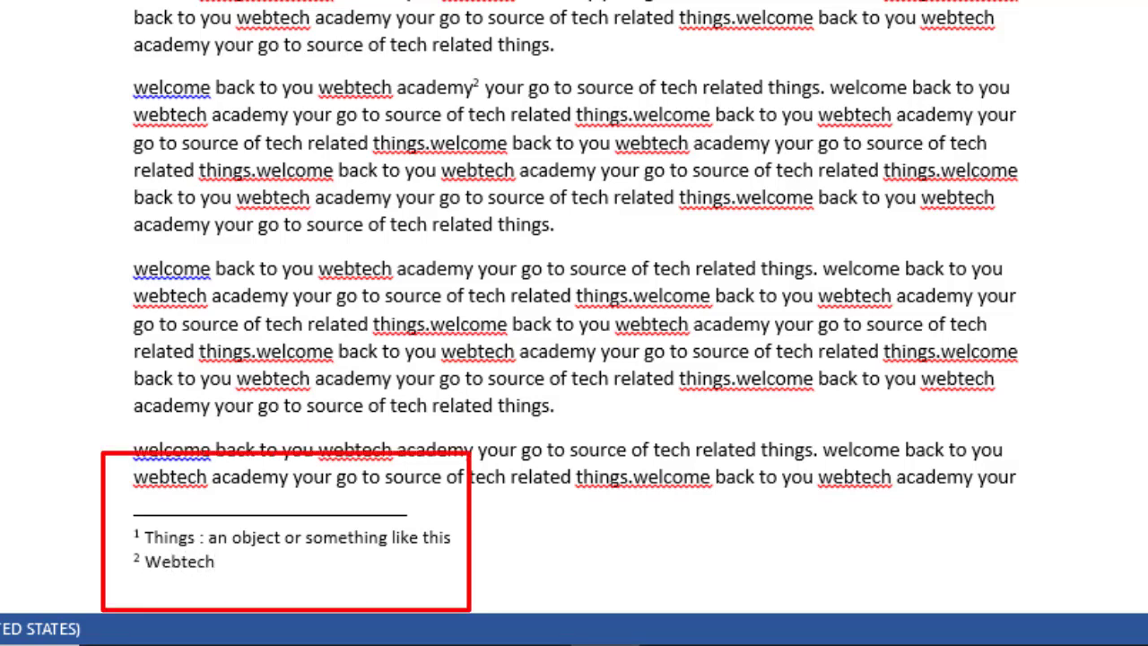
pyautogui.write(': ')
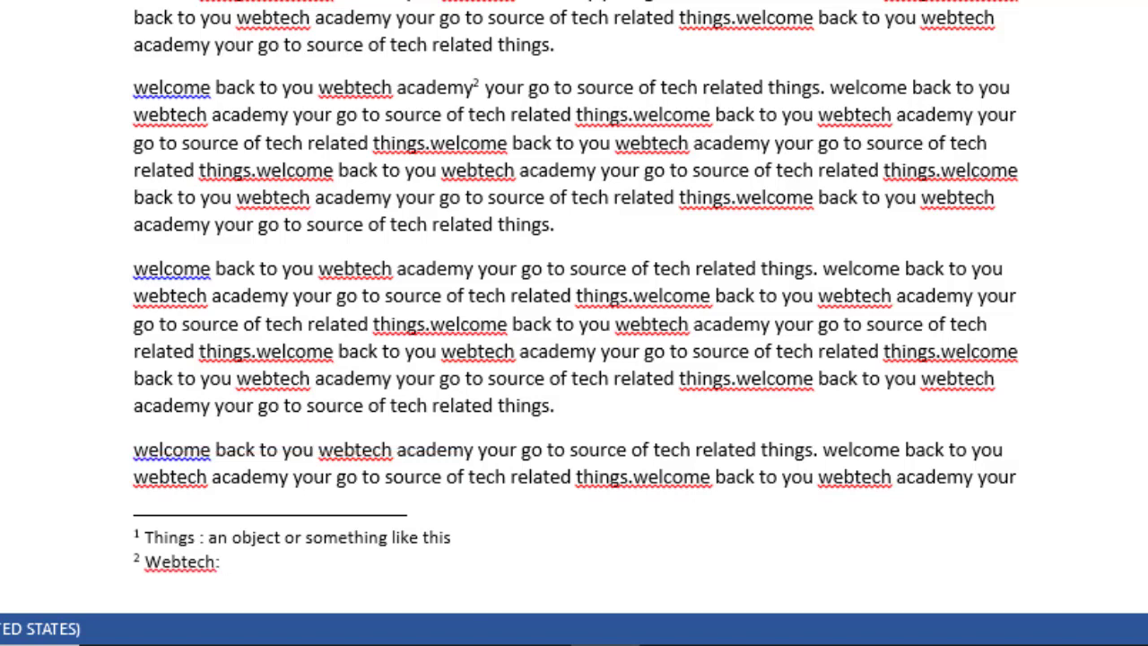
pyautogui.write('your go-0to sourse for tech related')
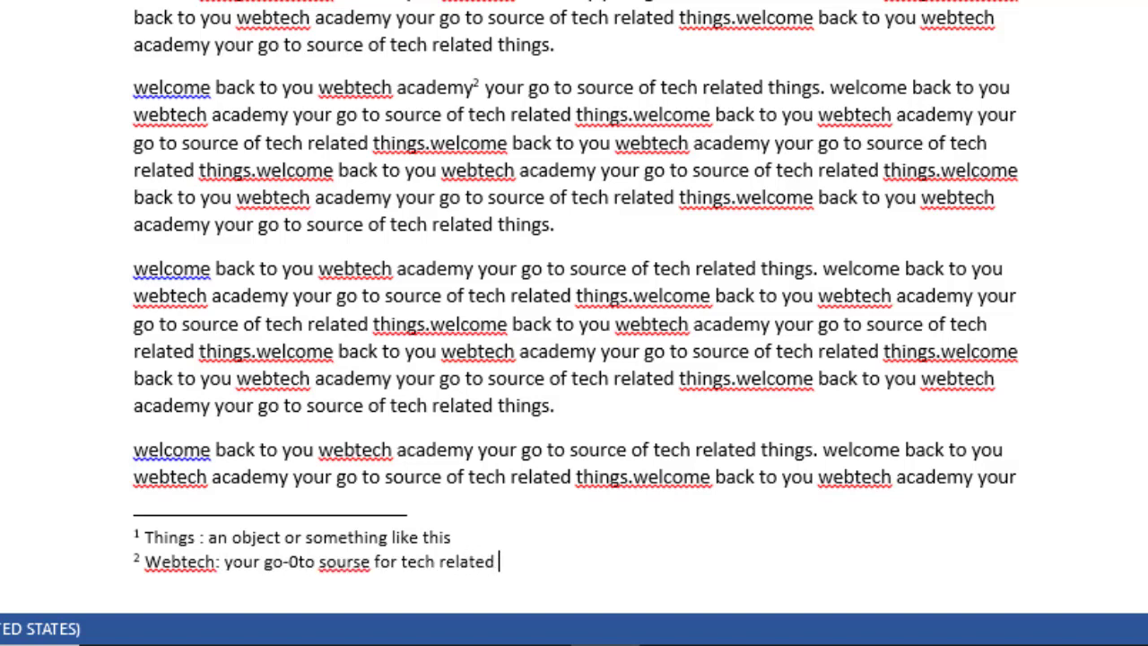
pyautogui.rightClick(354, 560)
pyautogui.click(445, 276)
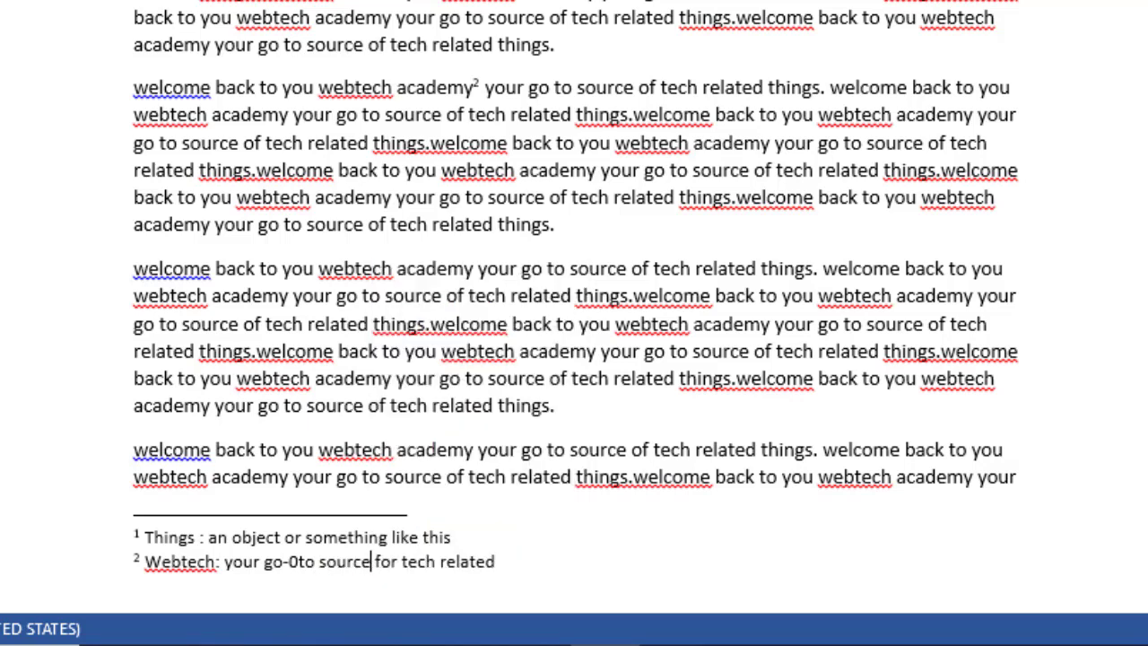
pyautogui.click(501, 561)
# Step: Add a footnote after the opening "welcome" of the fourth MS Word paragraph, reading "Welcome.com", and end it with a new line
pyautogui.click(211, 269)
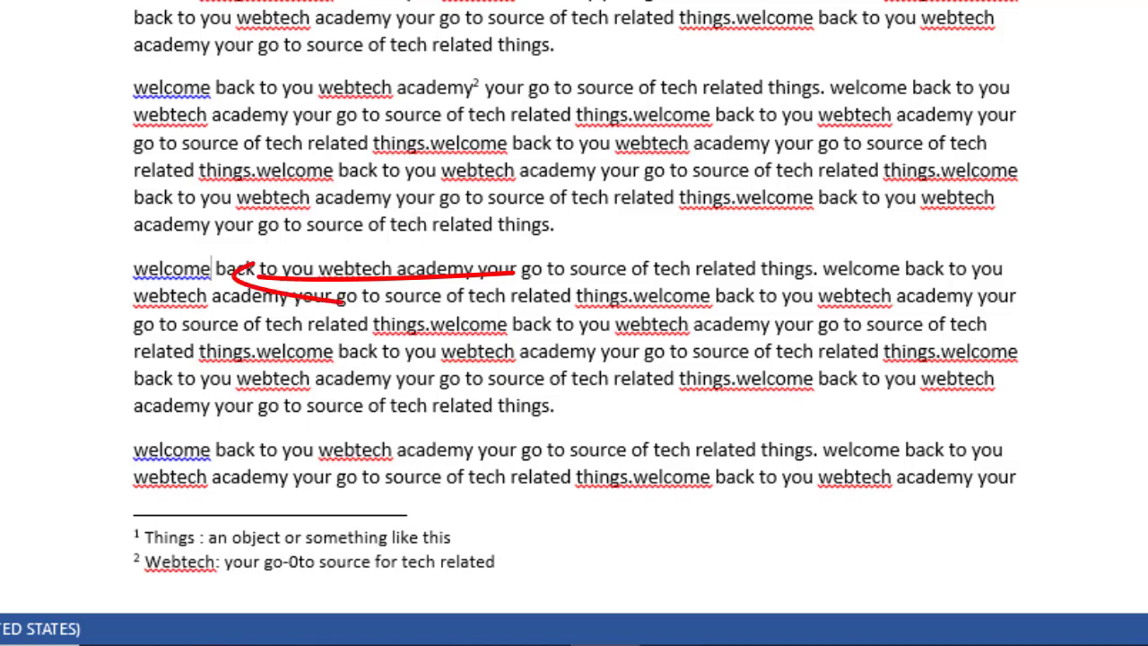
pyautogui.hotkey('ctrl', 'alt', 'f')
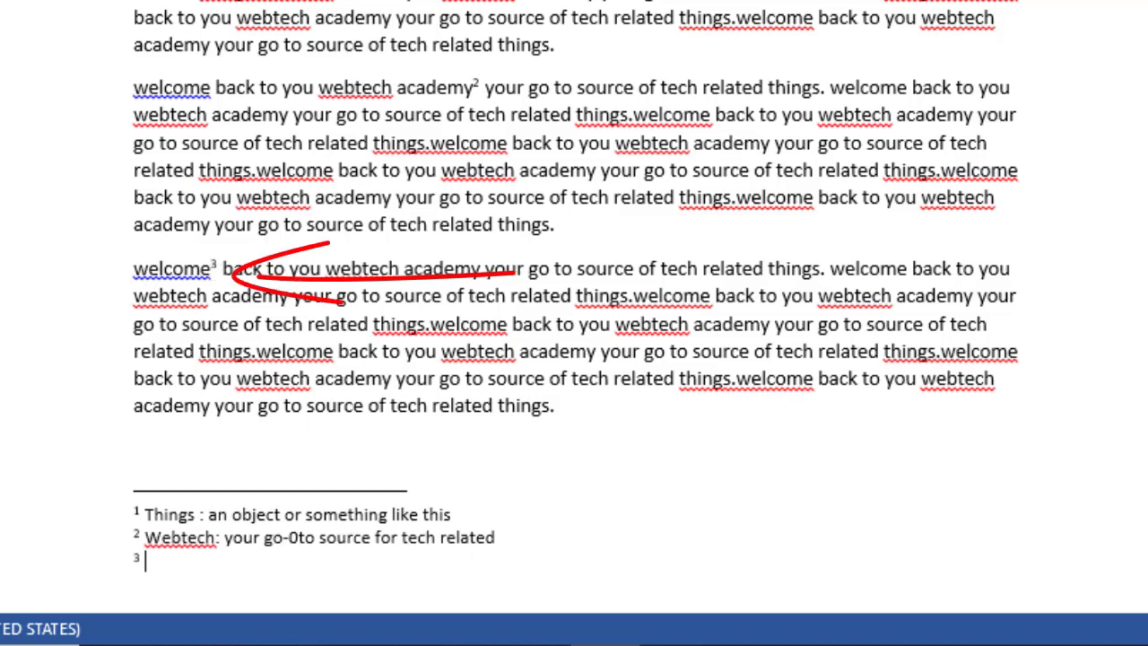
pyautogui.write('Welcom')
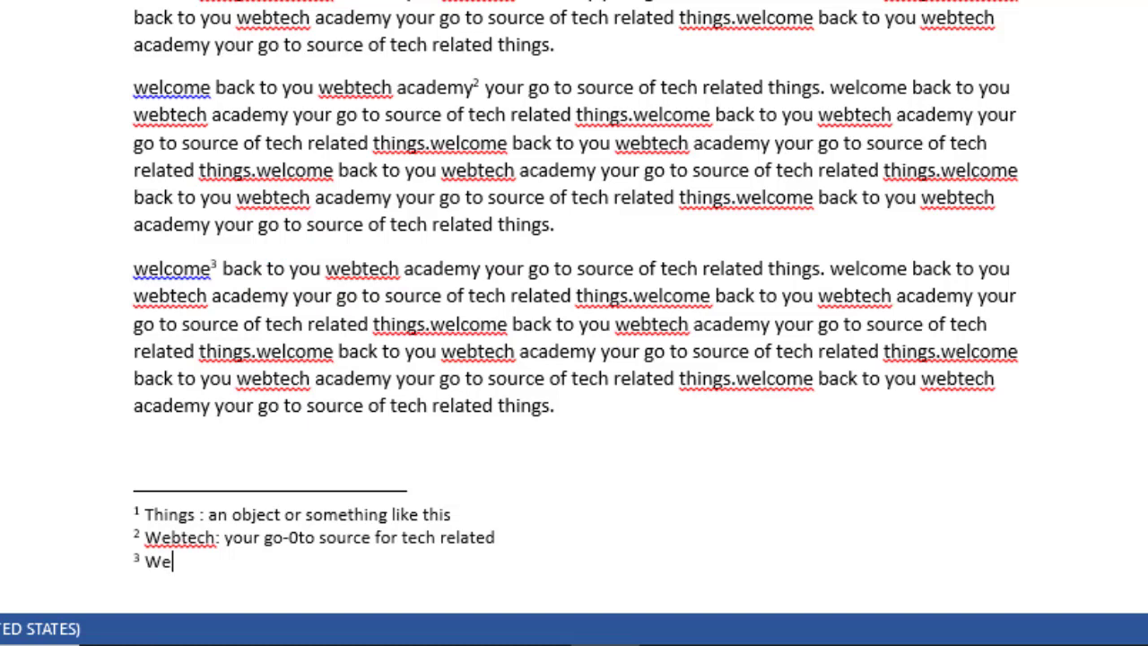
pyautogui.write('.com')
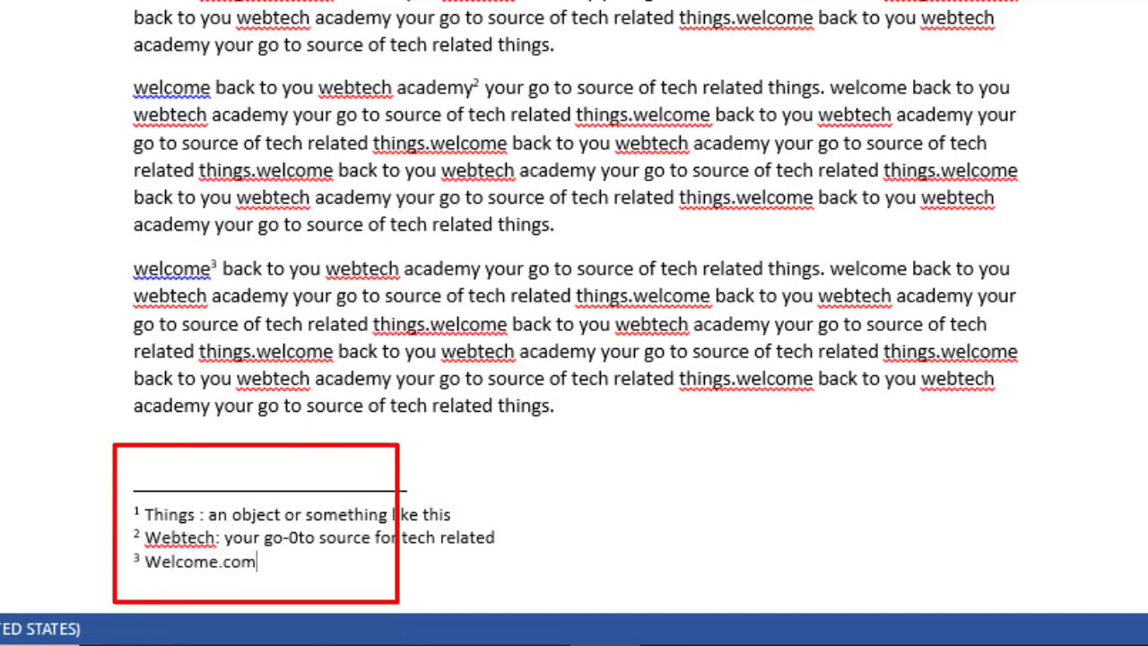
pyautogui.click(500, 537)
pyautogui.click(257, 561)
pyautogui.press('Return')
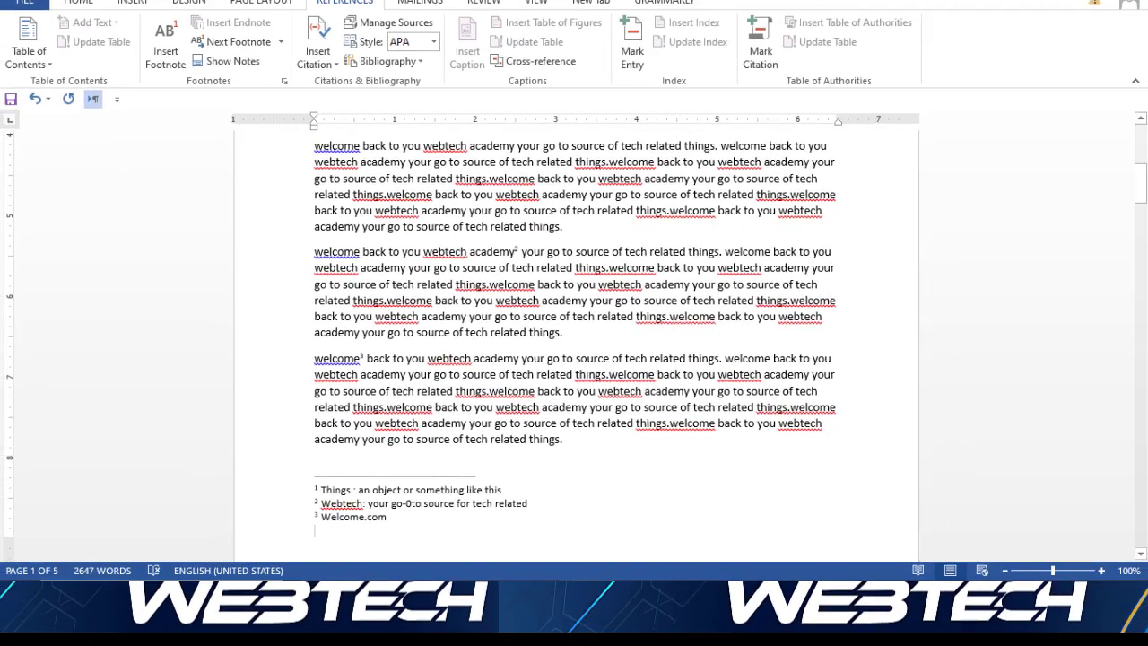
# Step: Insert an endnote reading "Source Is thing of origin etc etc" and end it with a new line
pyautogui.moveTo(1141, 184); pyautogui.dragTo(1141, 165)
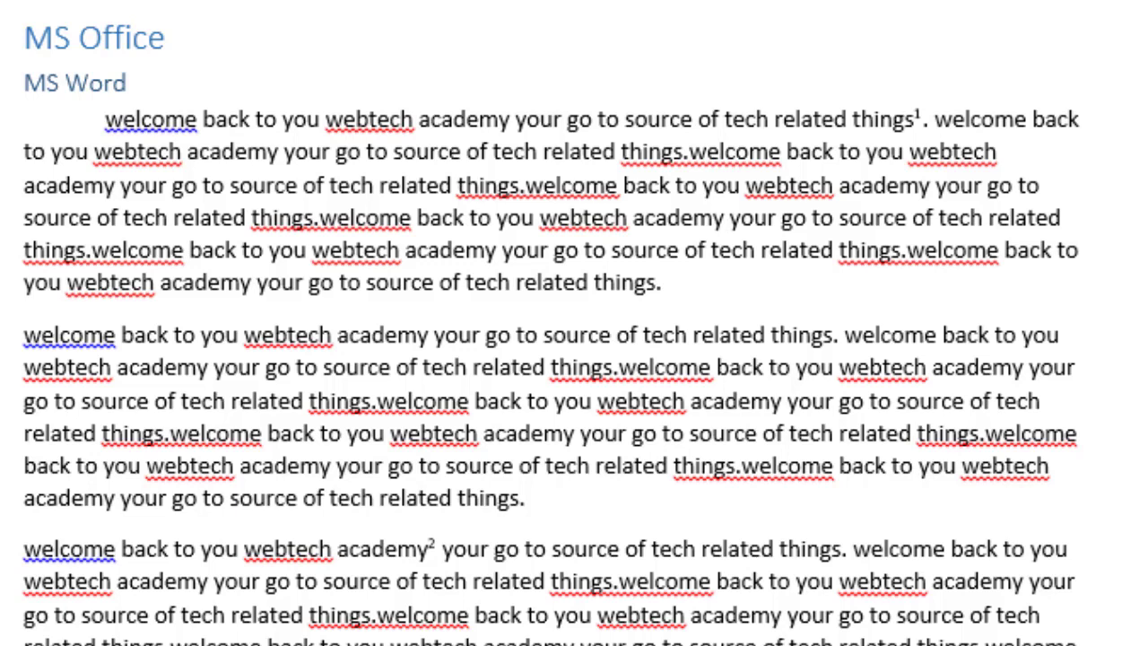
pyautogui.moveTo(917, 116)
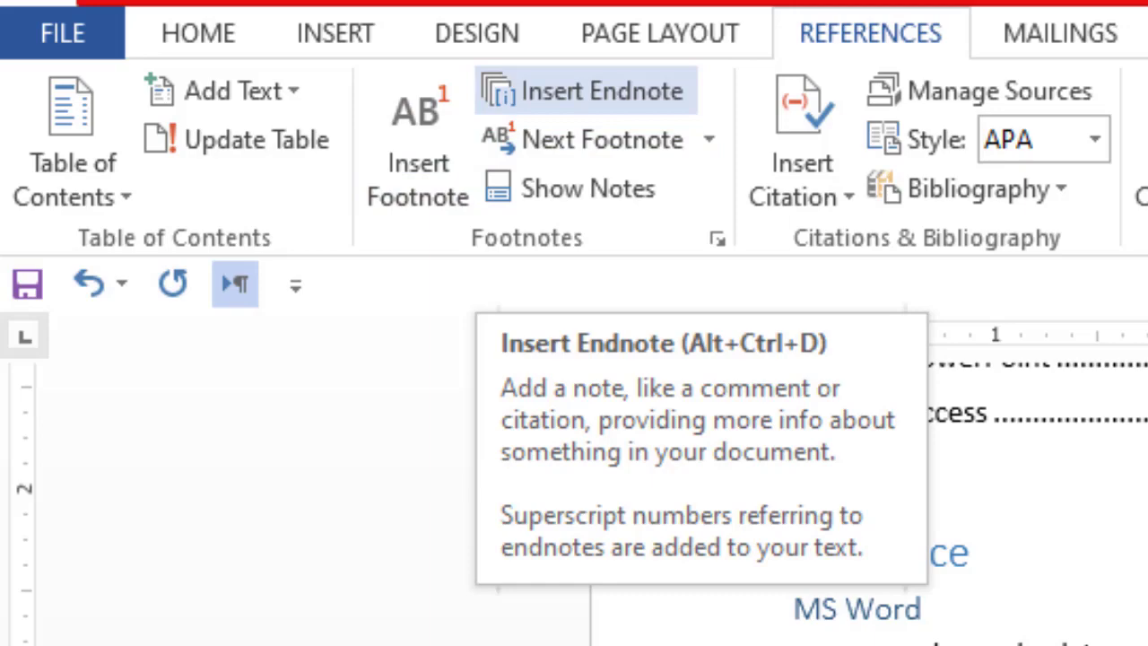
pyautogui.click(585, 90)
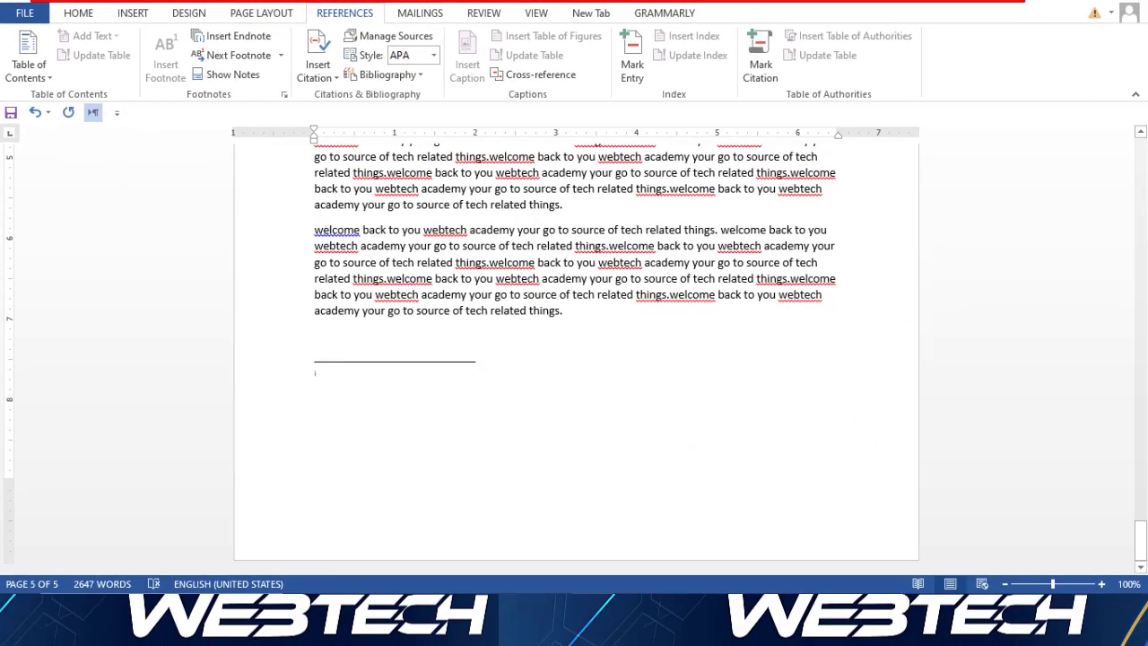
pyautogui.write('Sourse i')
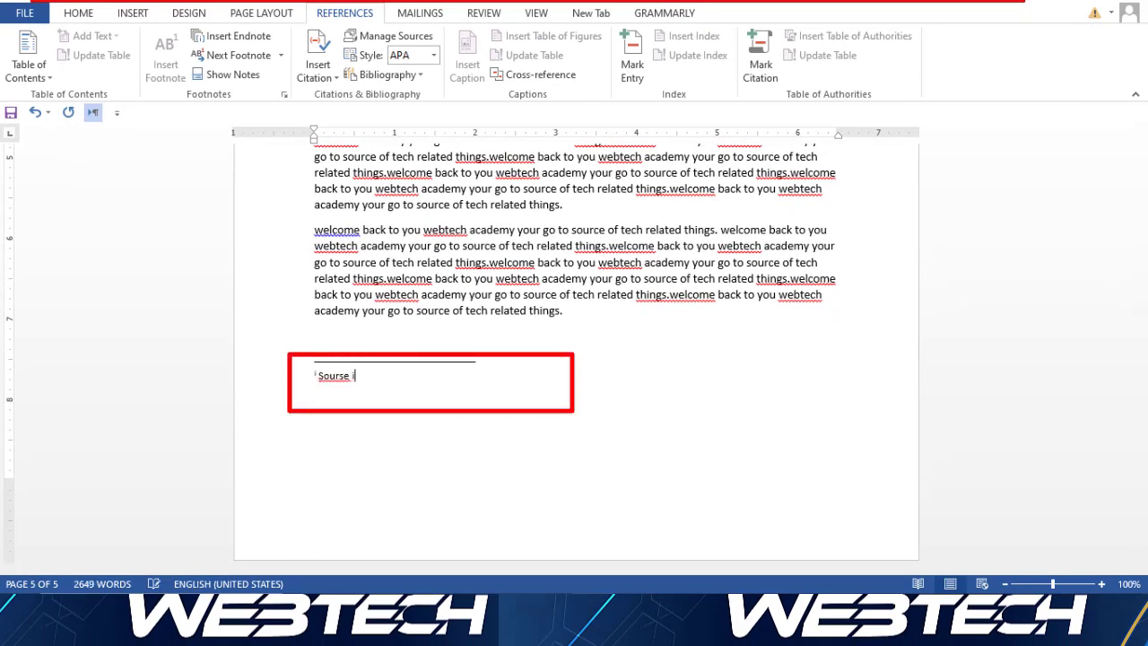
pyautogui.hotkey('shift', 'Left')
pyautogui.hotkey('shift', 'Left')
pyautogui.hotkey('shift', 'Left')
pyautogui.hotkey('shift', 'Left')
pyautogui.write('rce Is thing of origin')
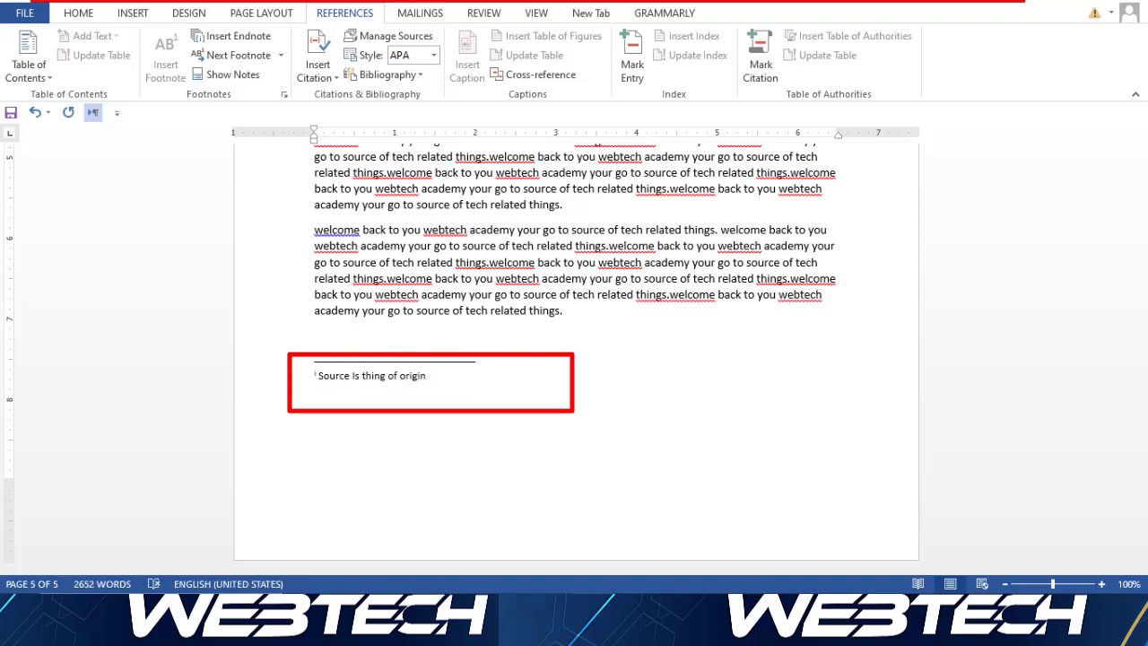
pyautogui.write(' etc etc')
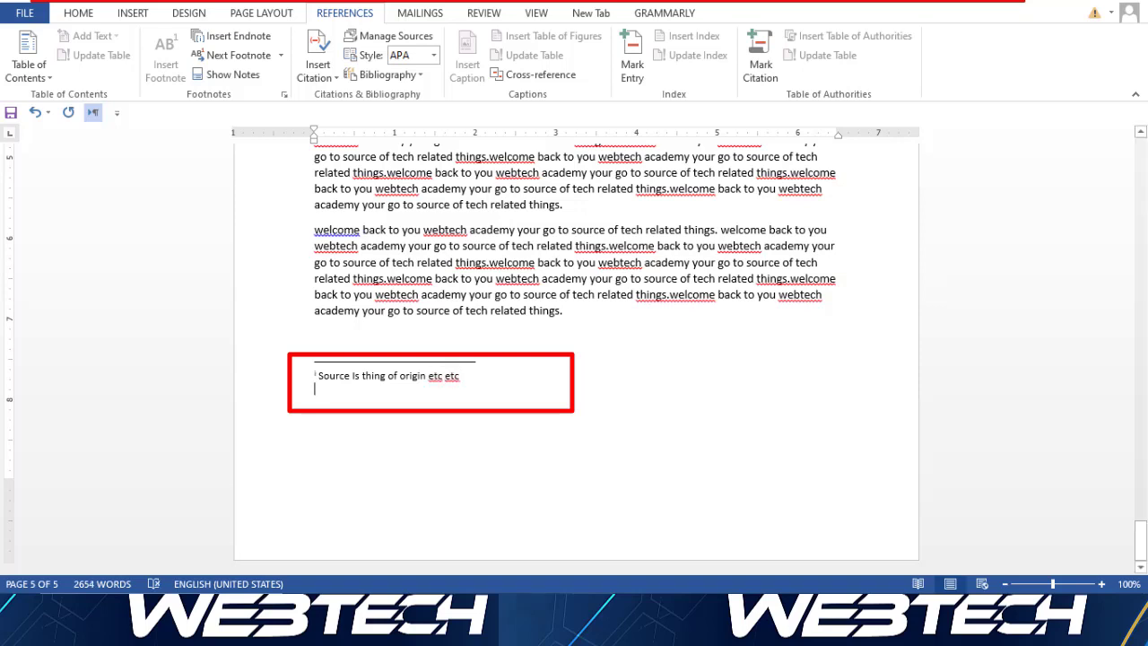
# Step: Insert a second endnote after "tech" in the second line of the document's last paragraph, reading "Technology short form is tech"
pyautogui.click(534, 246)
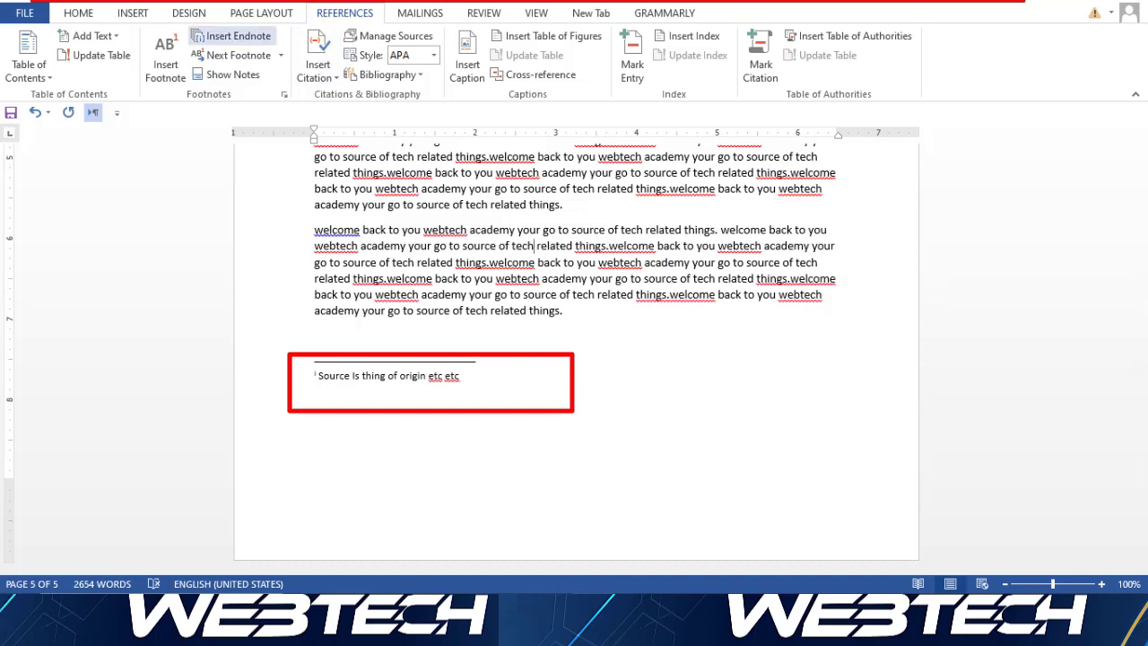
pyautogui.click(231, 36)
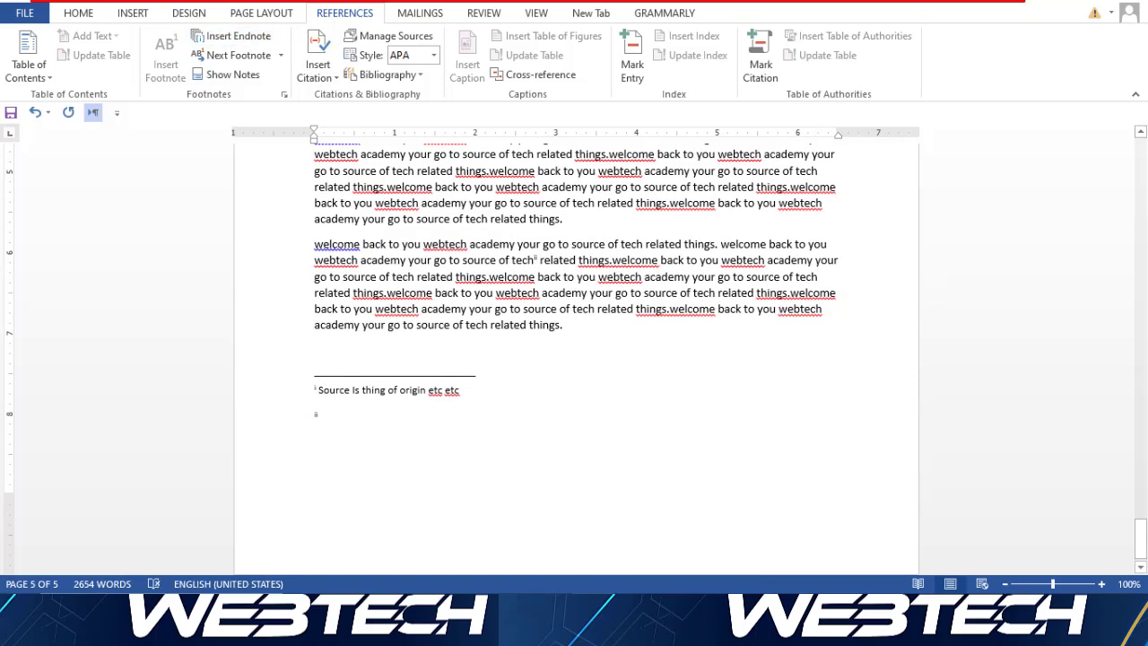
pyautogui.write('technology short form is tech')
pyautogui.click(512, 261)
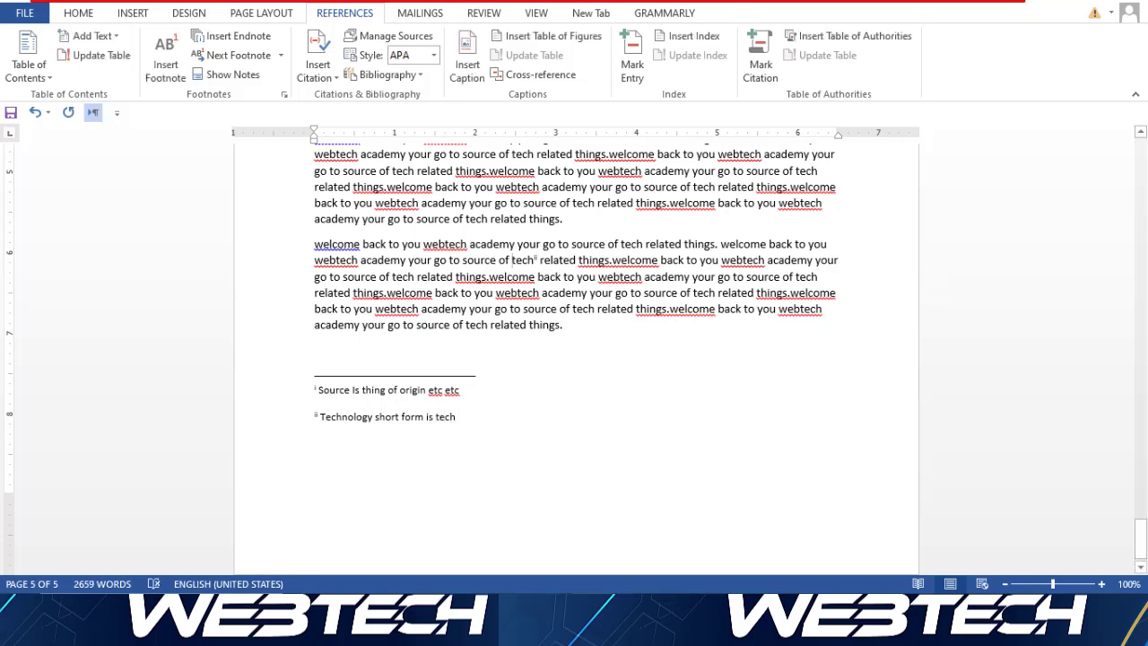
pyautogui.moveTo(535, 260)
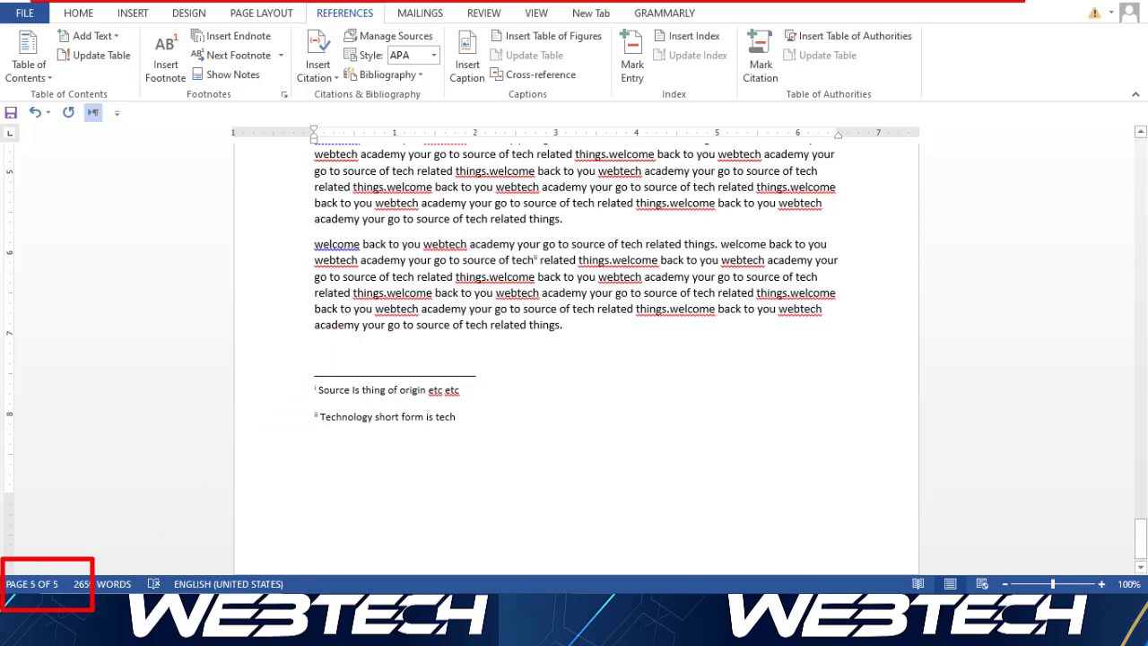
# Step: Compare the footnotes at the end of page 1 and their reference marks with the endnotes at the document's end
pyautogui.moveTo(1140, 534); pyautogui.dragTo(1140, 211)
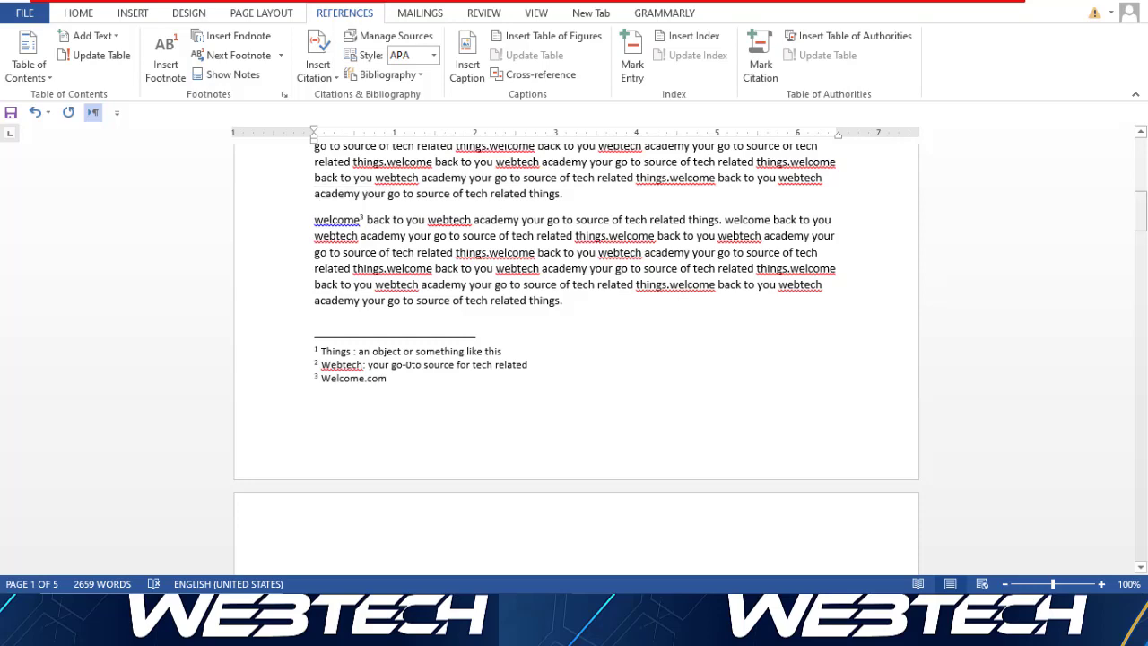
pyautogui.moveTo(1140, 213); pyautogui.dragTo(1140, 180)
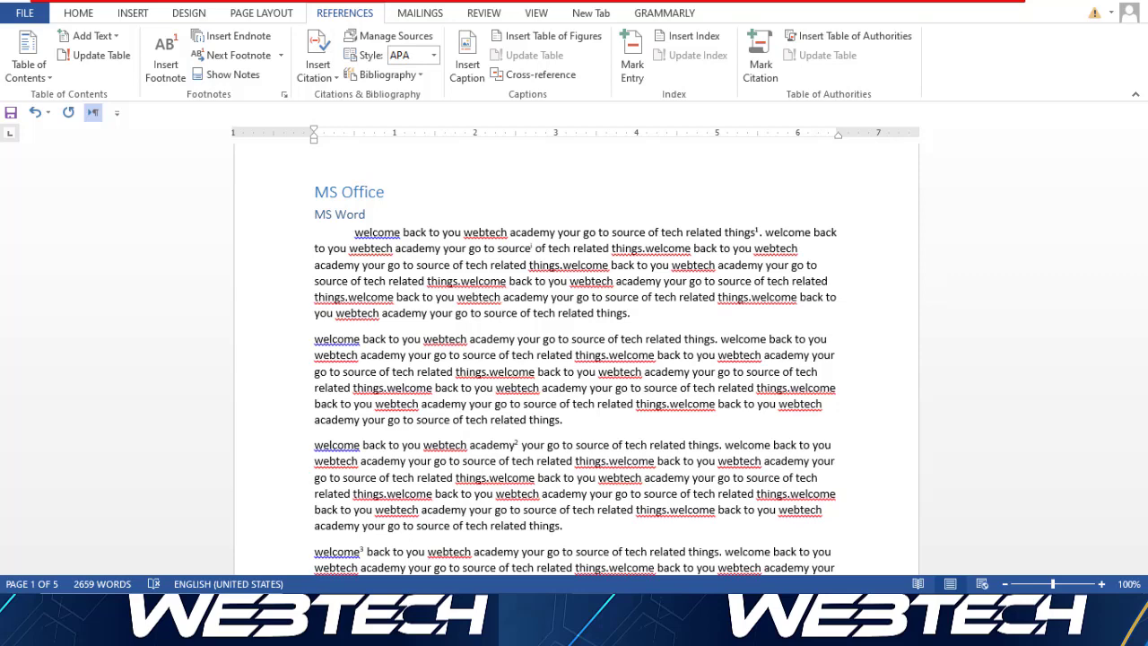
pyautogui.moveTo(1141, 179); pyautogui.dragTo(1141, 209)
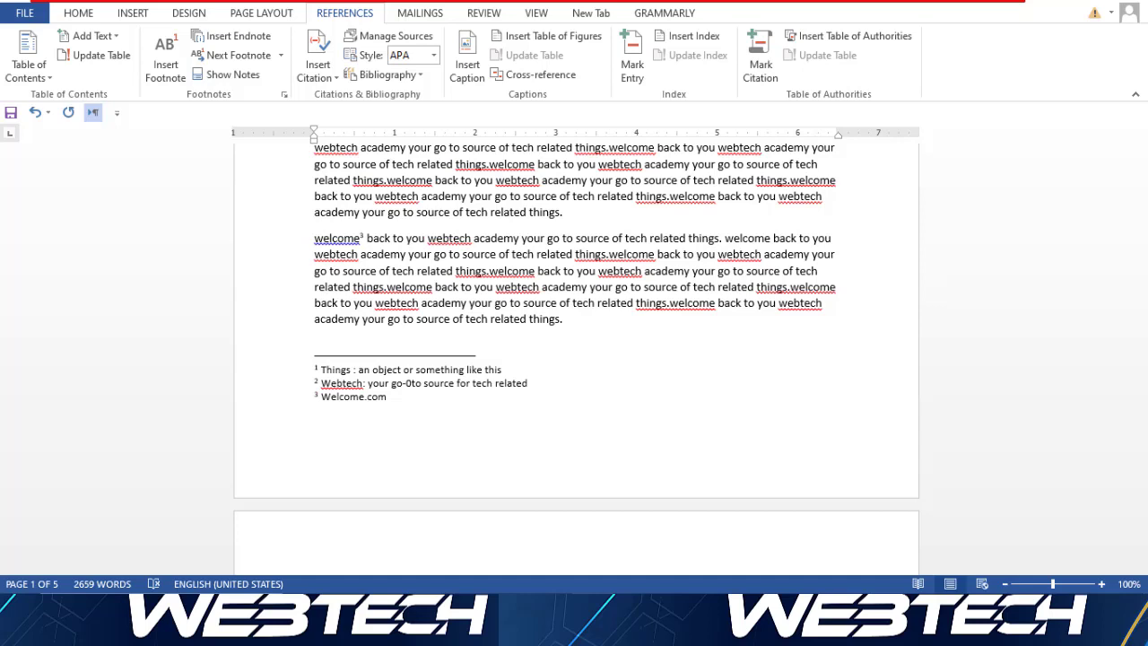
pyautogui.moveTo(1140, 210); pyautogui.dragTo(1140, 540)
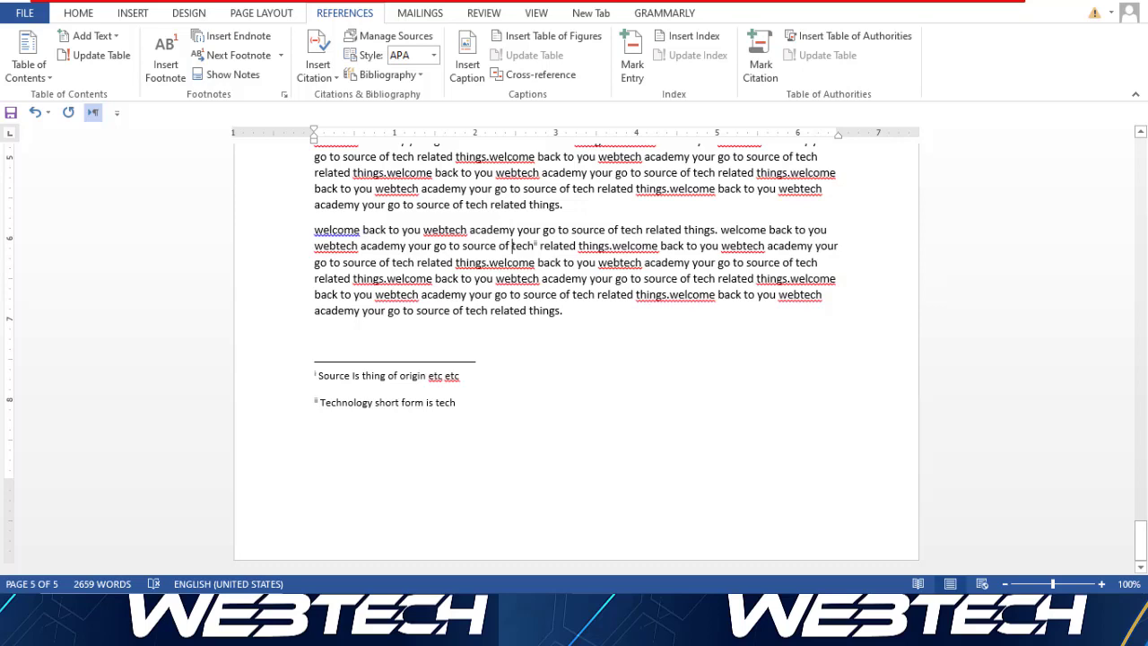
# Step: Insert an endnote after "your" in the first line of the first MS Word paragraph, reading "Yours definition"
pyautogui.moveTo(1141, 531); pyautogui.dragTo(1140, 178)
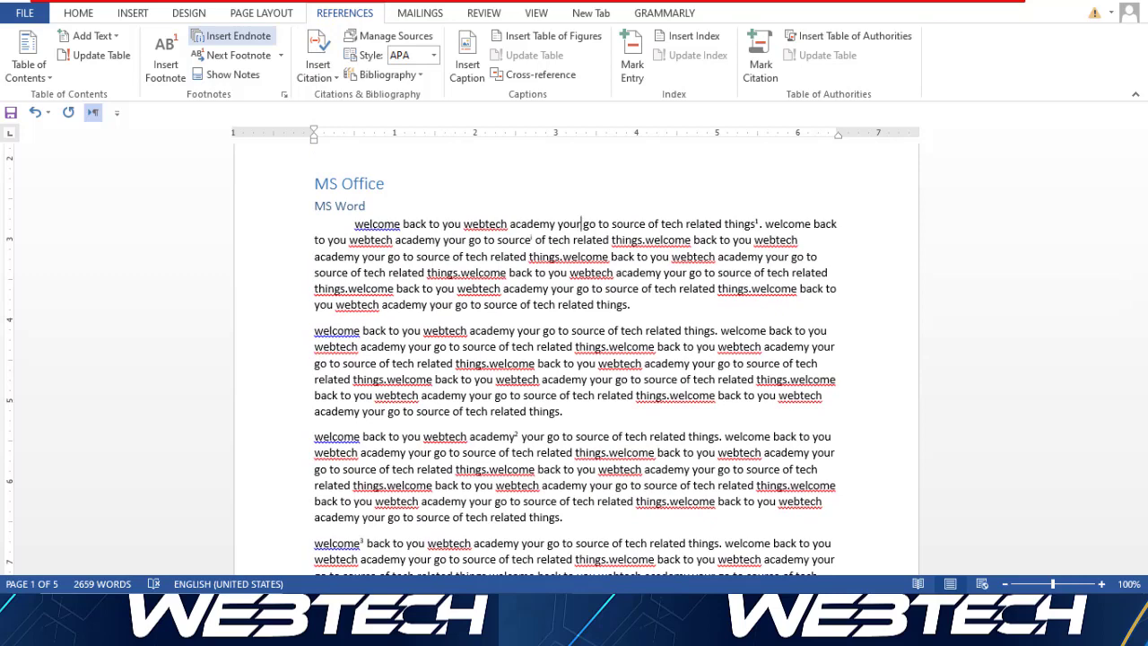
pyautogui.click(231, 36)
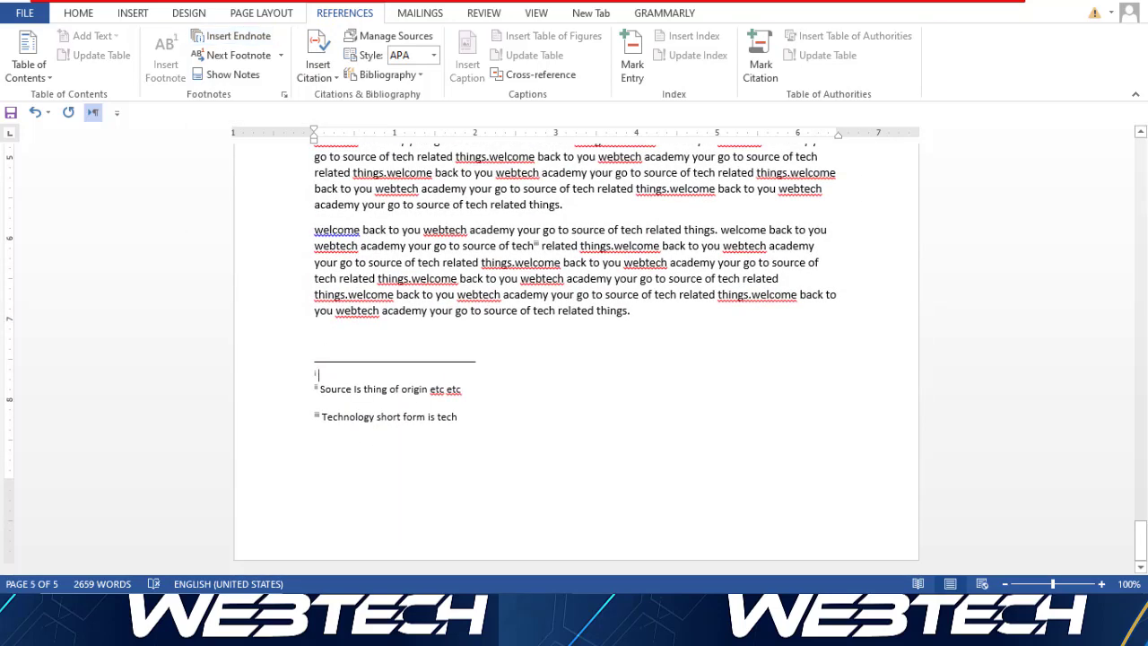
pyautogui.write('Yours defination')
# Step: Check the new endnote's reference mark in the first MS Word paragraph, page 1's footnotes and the endnote list on the last page
pyautogui.moveTo(1140, 539); pyautogui.dragTo(1140, 157)
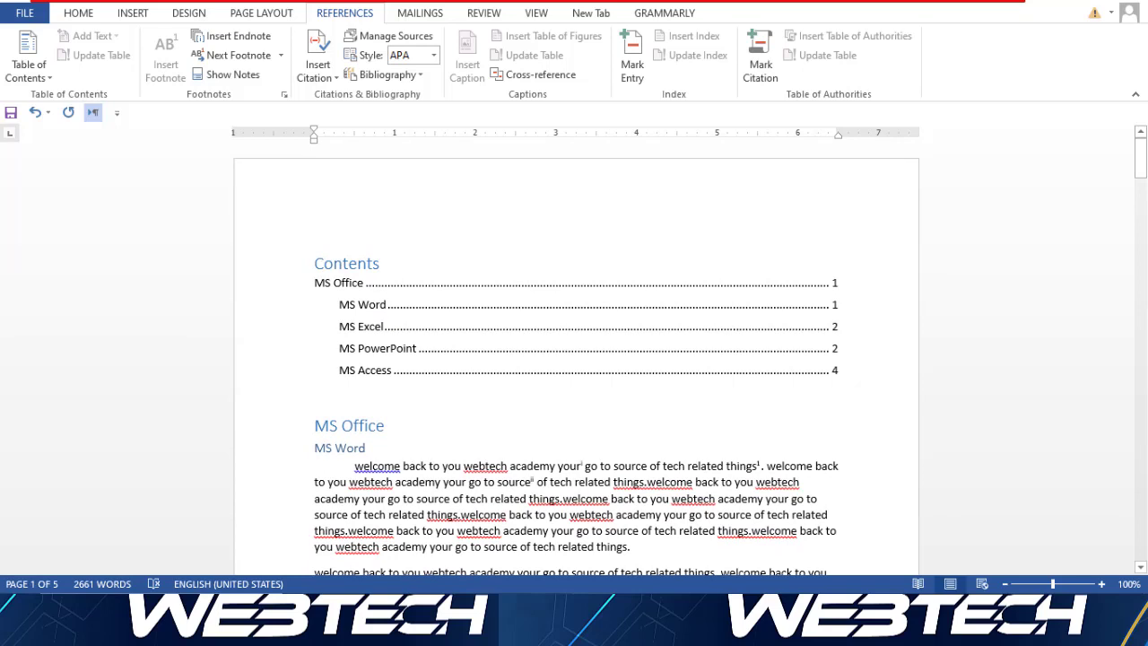
pyautogui.moveTo(1140, 158); pyautogui.dragTo(1140, 216)
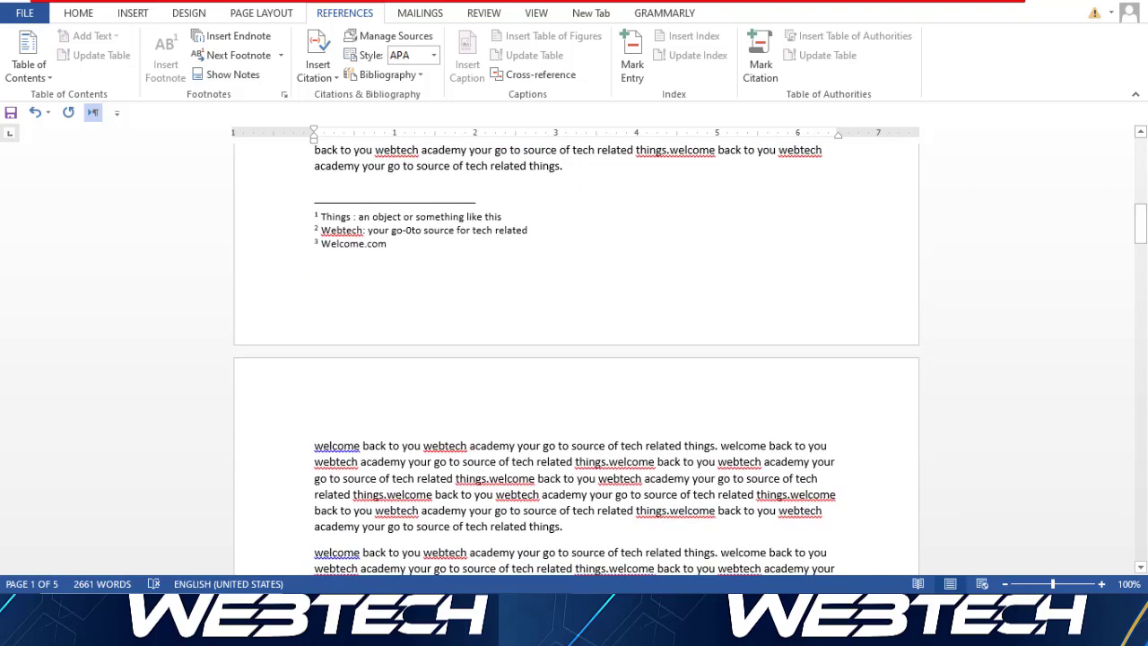
pyautogui.moveTo(1140, 223); pyautogui.dragTo(1140, 532)
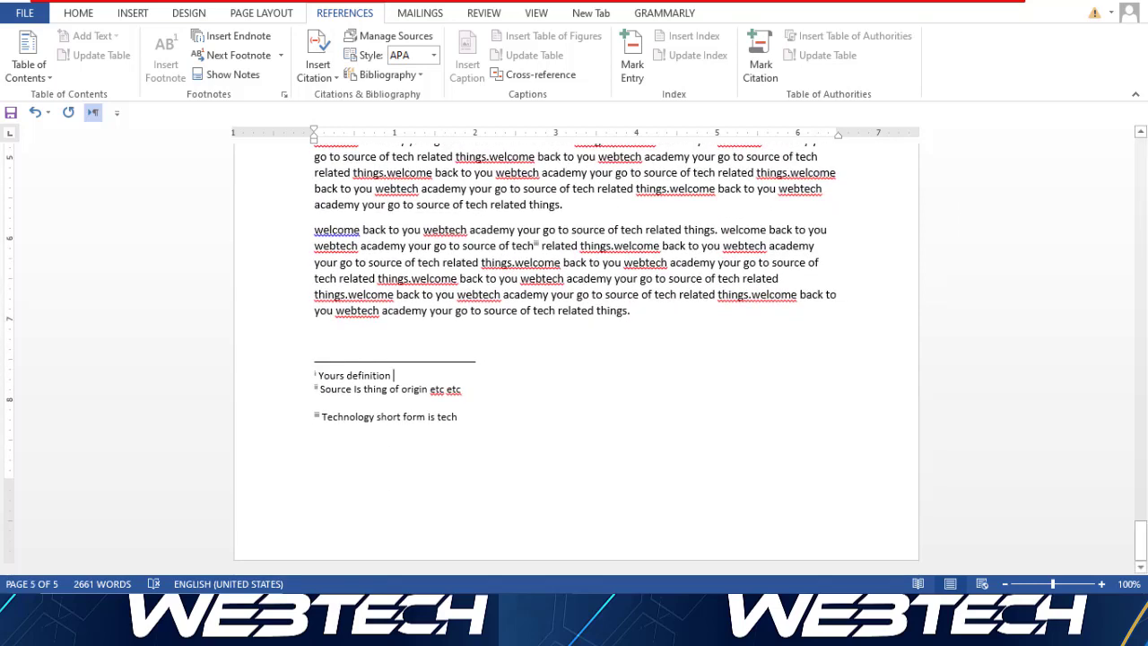